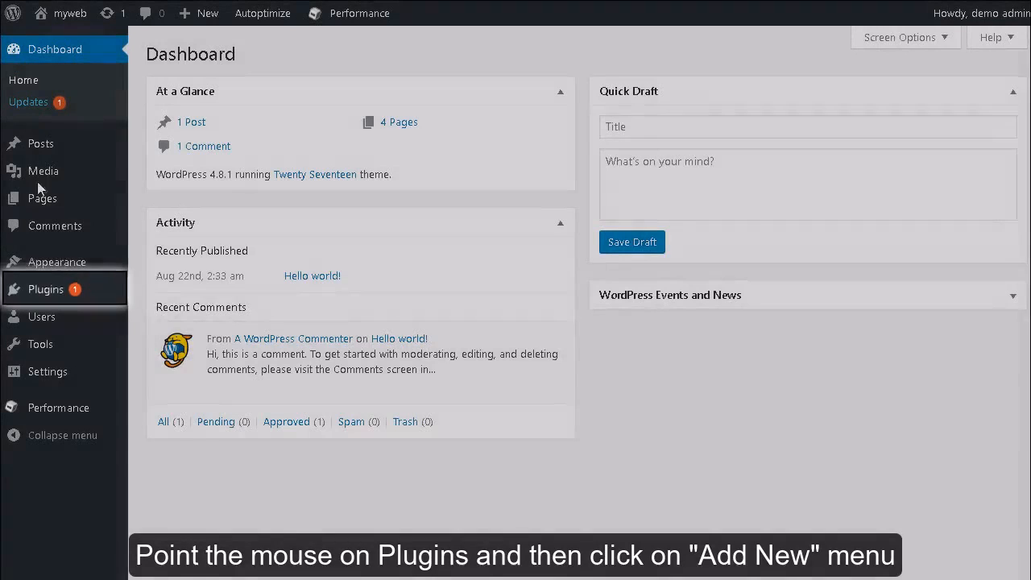
Search the plugin directory for mailchimp, then install and activate the MailChimp for WordPress plugin.
mouse_move(73, 289)
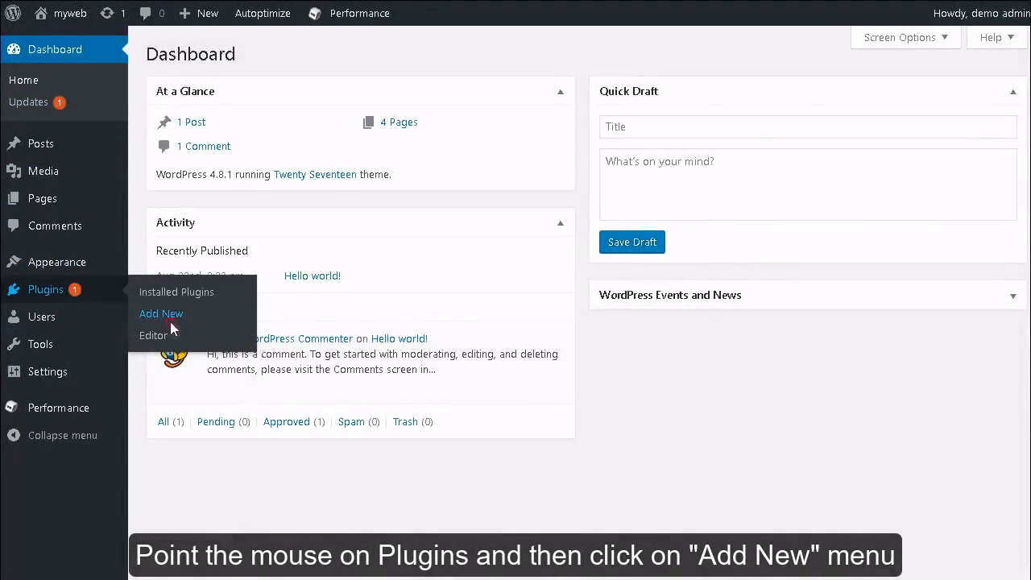
left_click(170, 321)
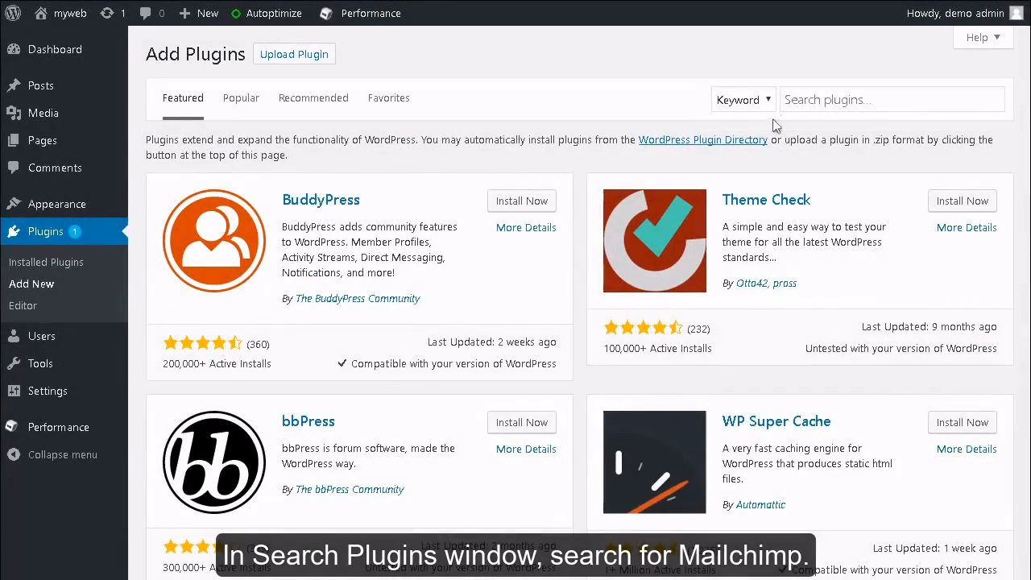
left_click(814, 104)
type("mailchimp")
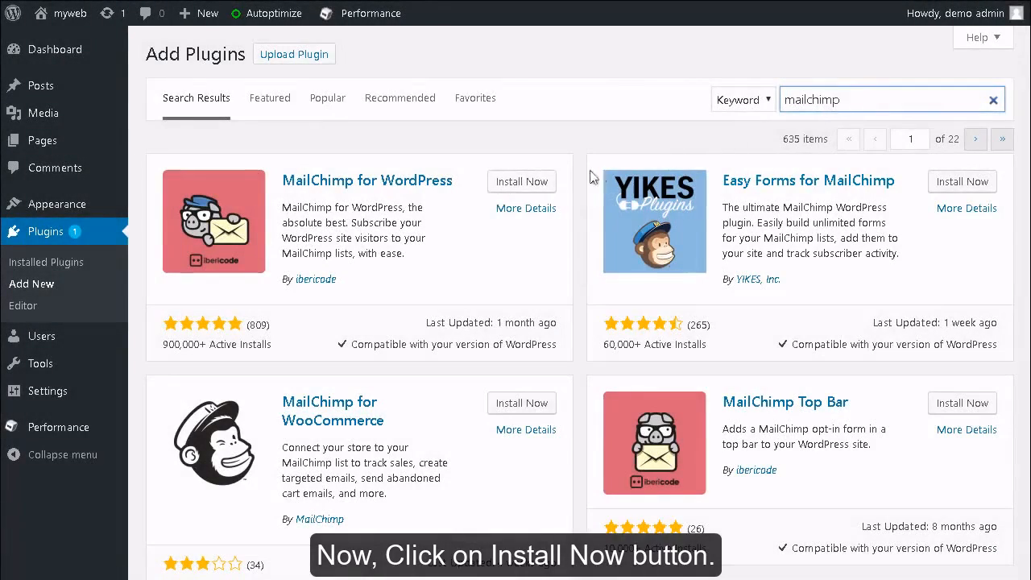
left_click(544, 185)
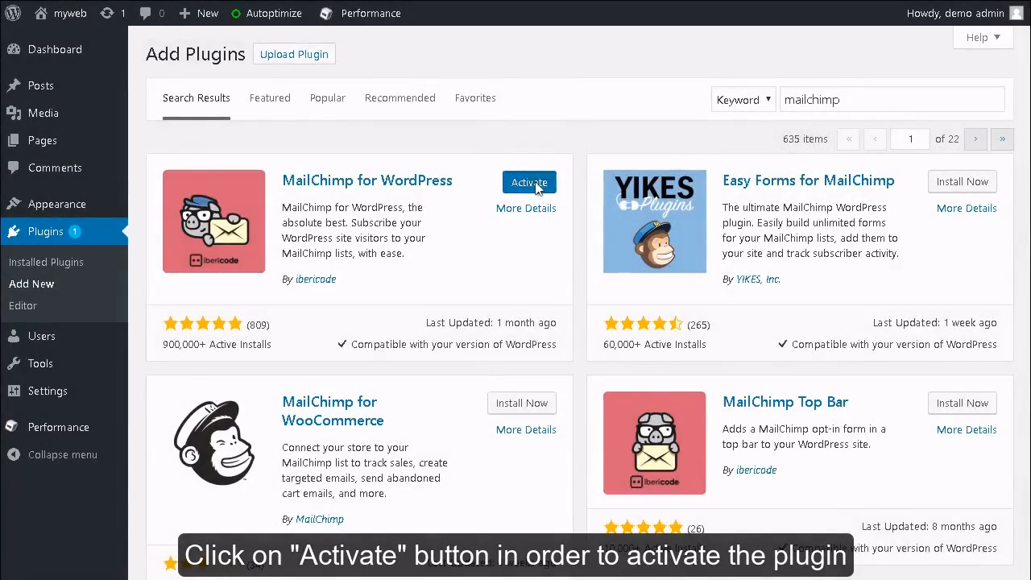
left_click(535, 183)
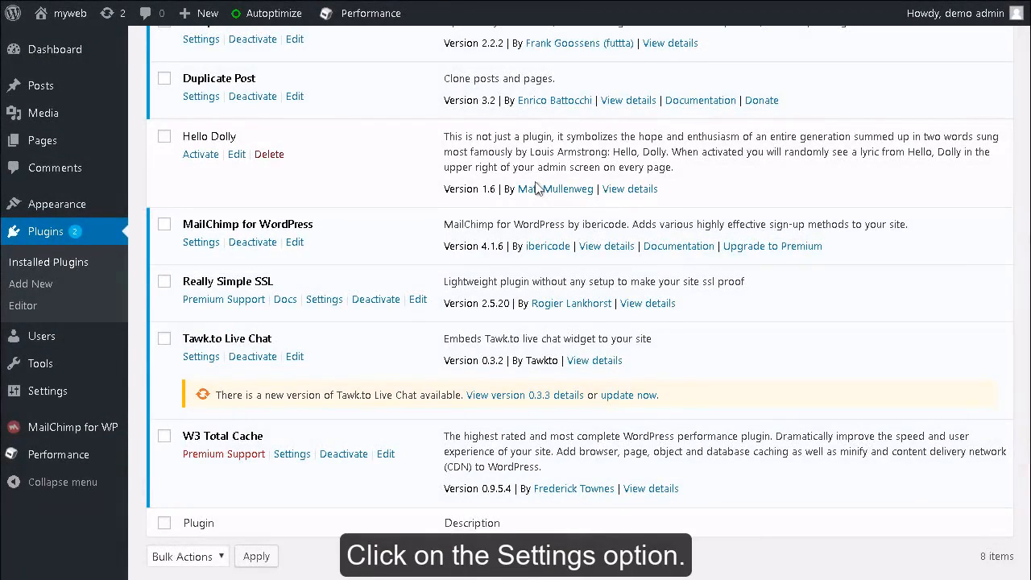
Enter the MailChimp API key in the MailChimp for WordPress plugin's settings and save the changes.
left_click(200, 242)
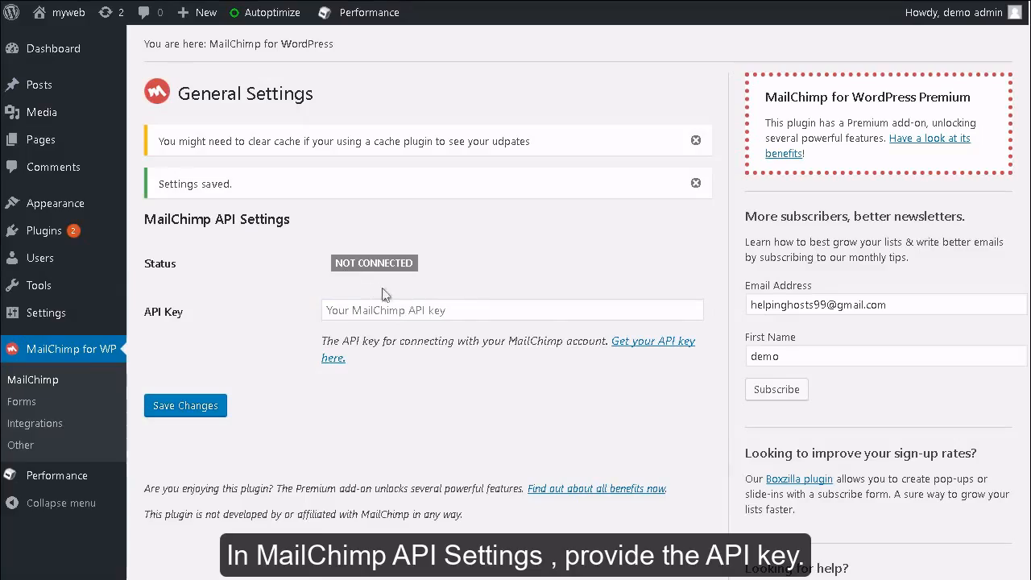
left_click(427, 313)
type("API KEY")
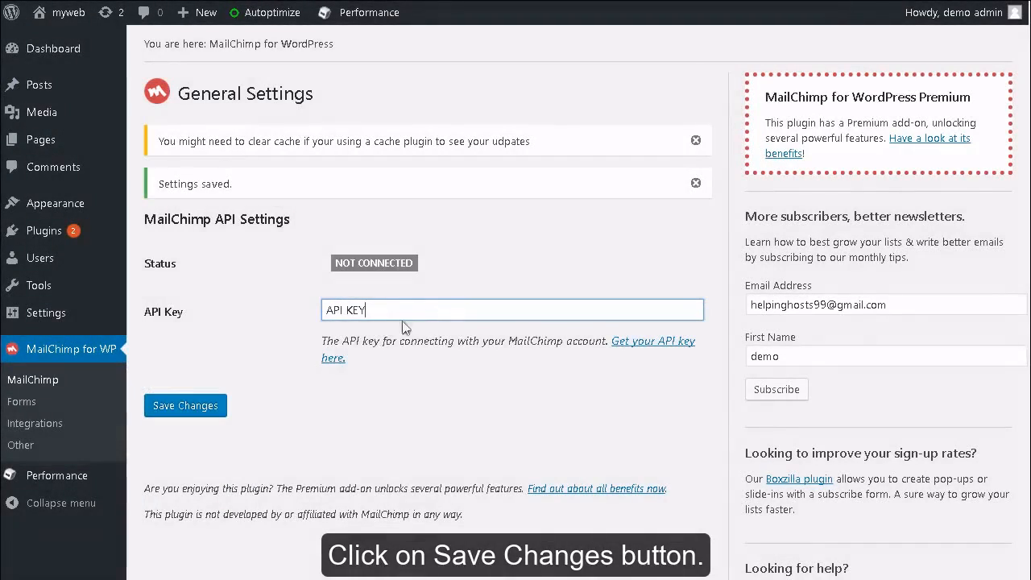
left_click(209, 409)
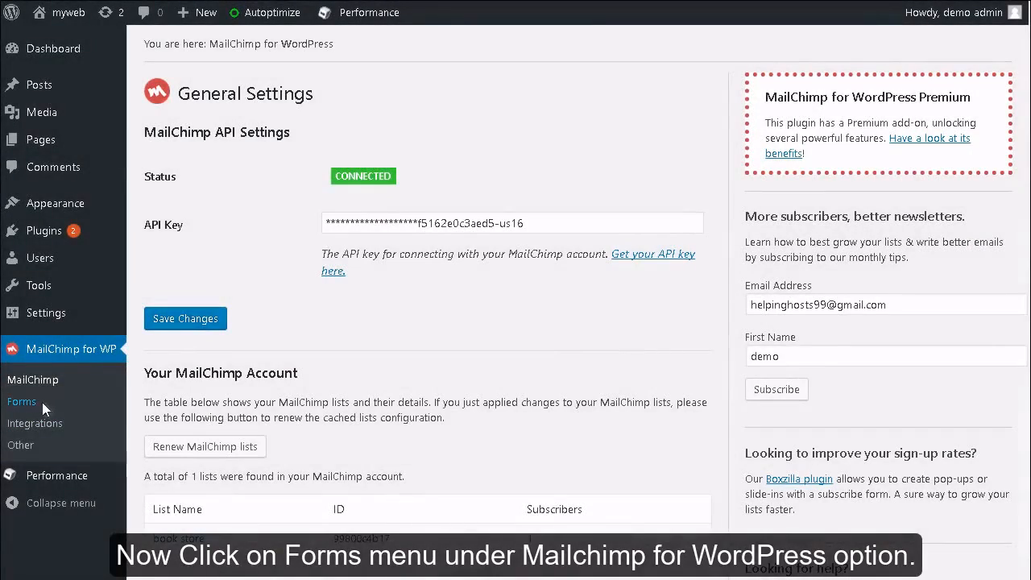
Title the MailChimp sign-up form "My website signup form" and save it with its existing fields.
left_click(40, 402)
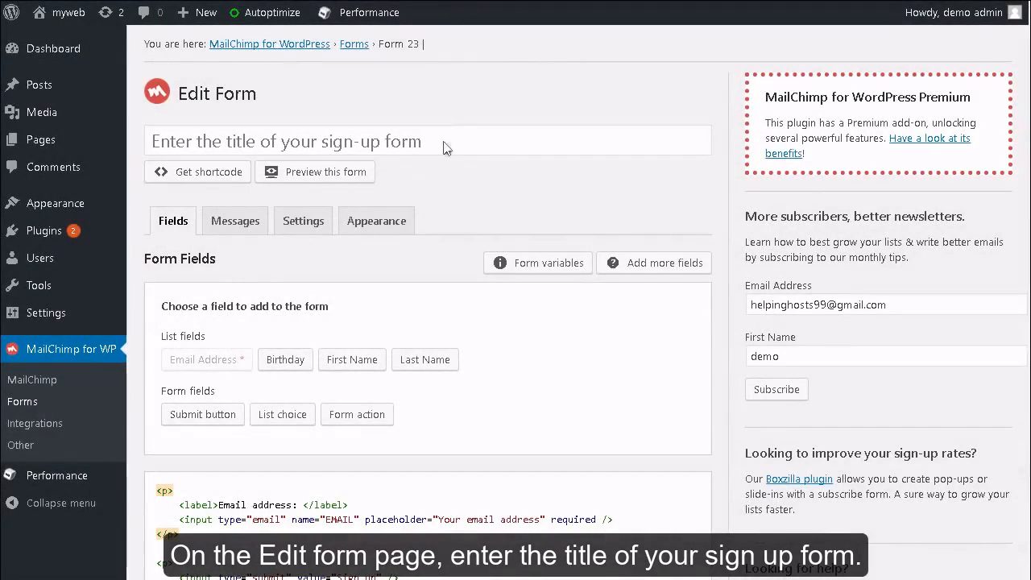
left_click(451, 143)
type("My website signup form")
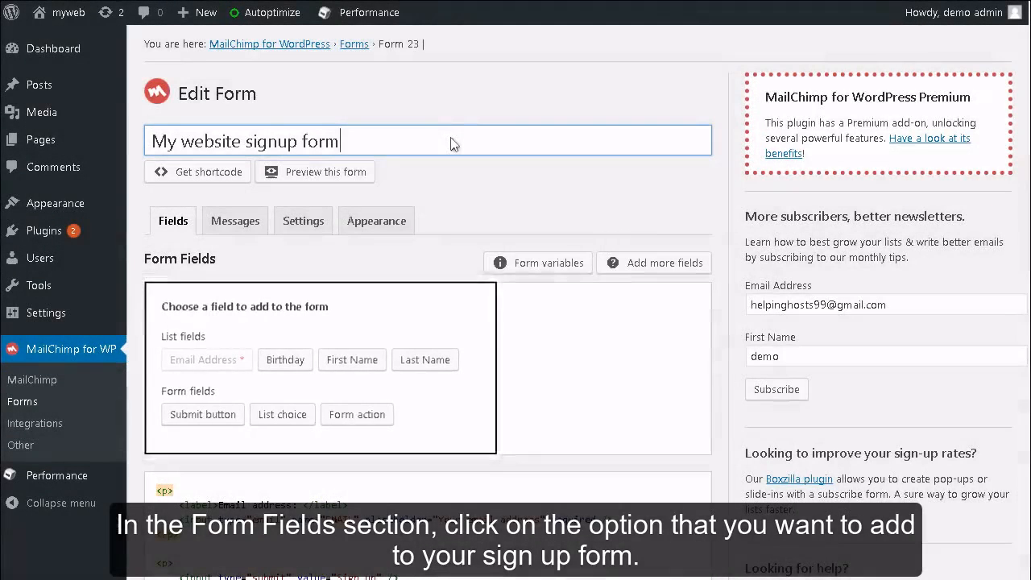
scroll(451, 143, "down", 1)
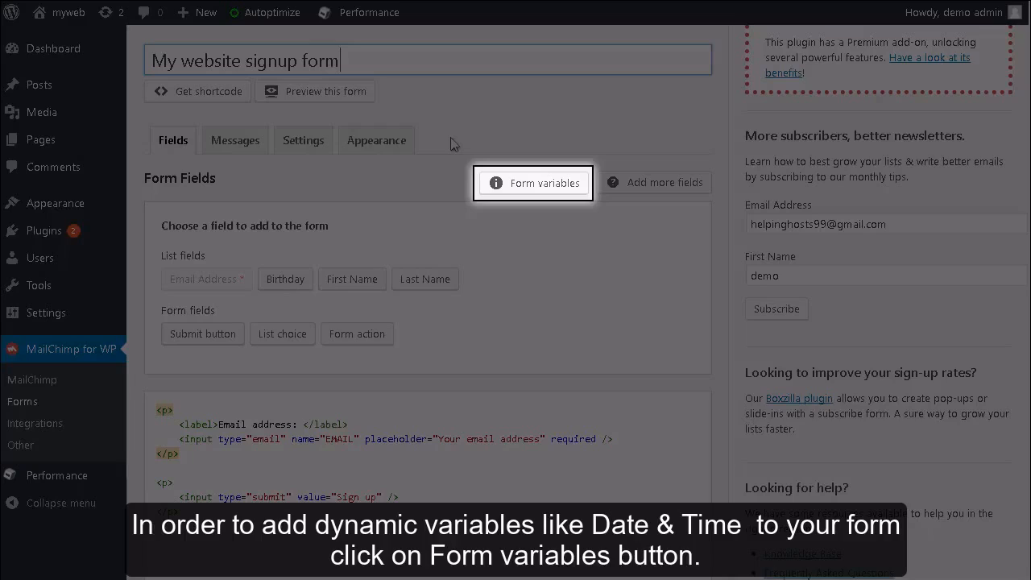
scroll(450, 143, "down", 1)
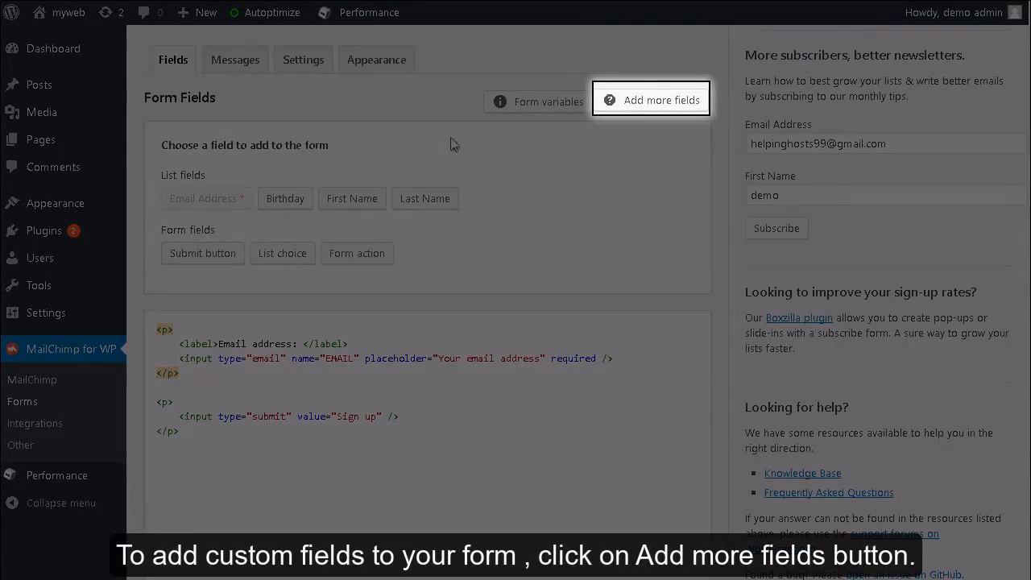
scroll(450, 144, "down", 5)
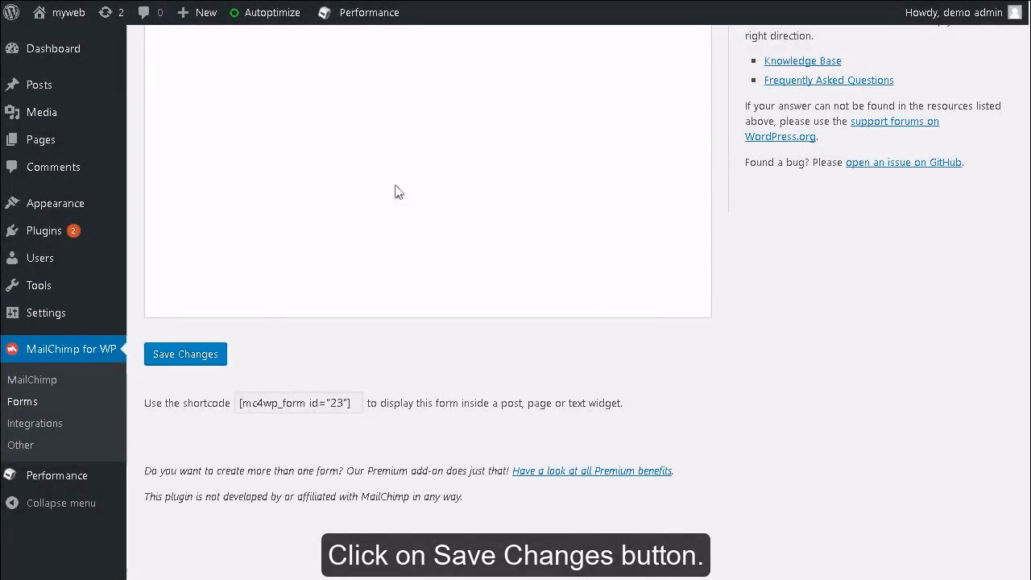
left_click(201, 356)
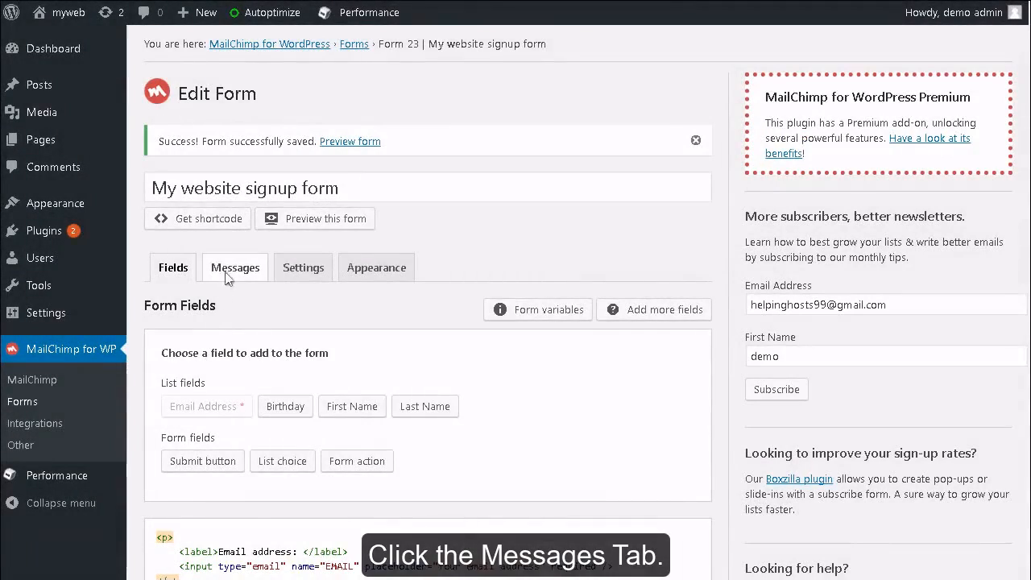
Review the sign-up form's response messages, keep the default texts and save the form.
left_click(224, 271)
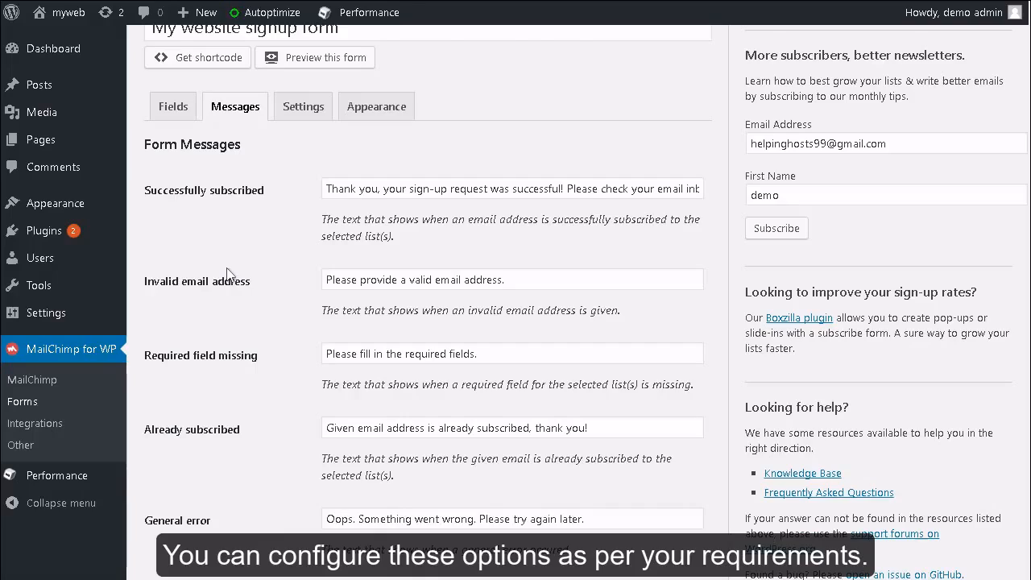
scroll(227, 274, "down", 6)
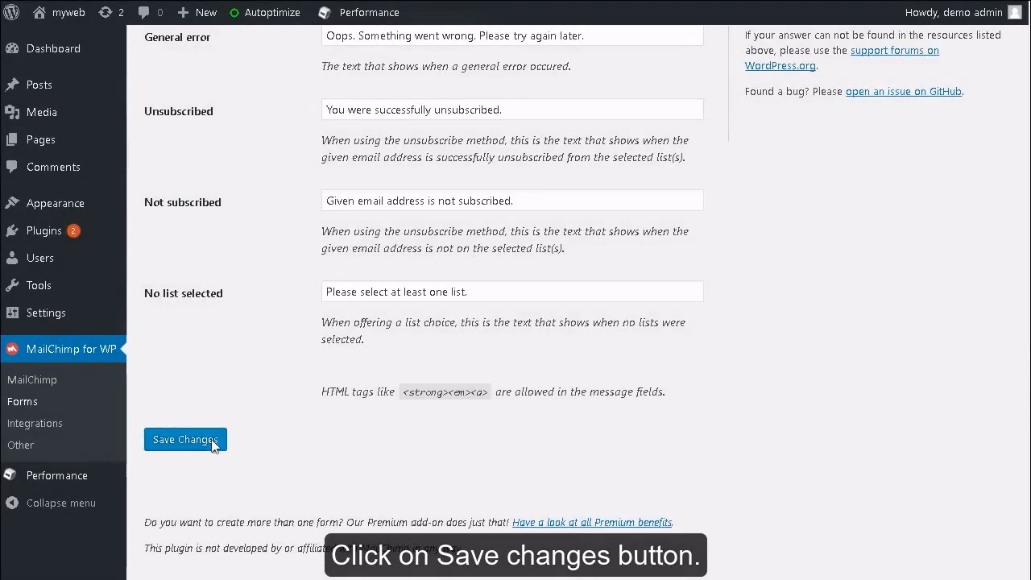
left_click(212, 444)
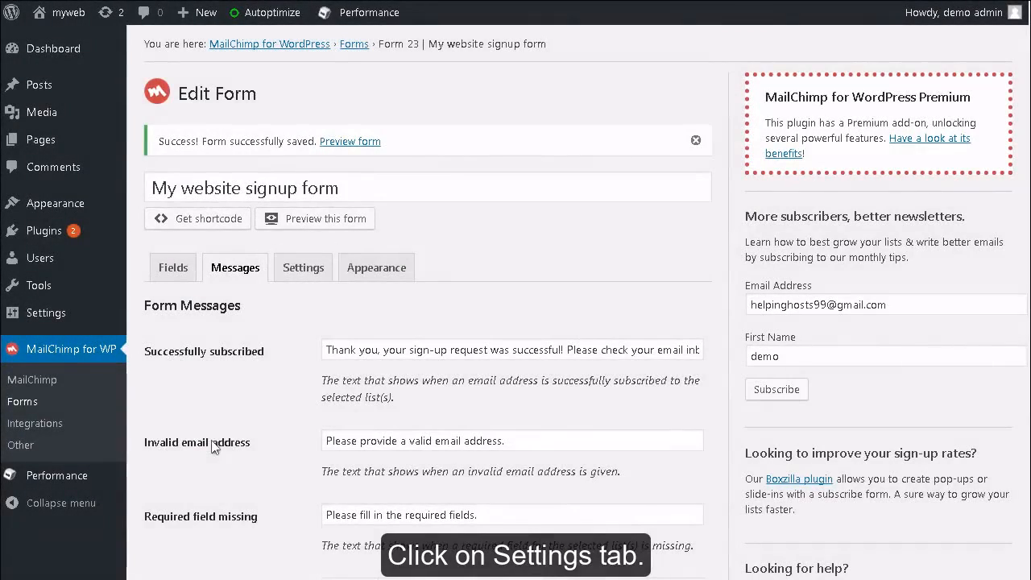
Review the sign-up form's MailChimp-specific and form behaviour settings and save them.
left_click(314, 276)
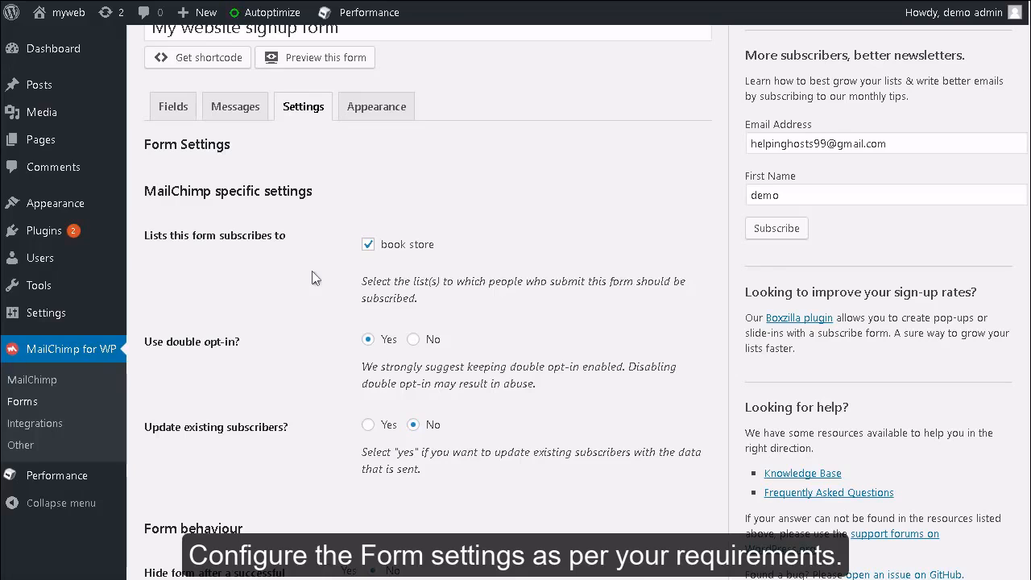
scroll(314, 278, "down", 5)
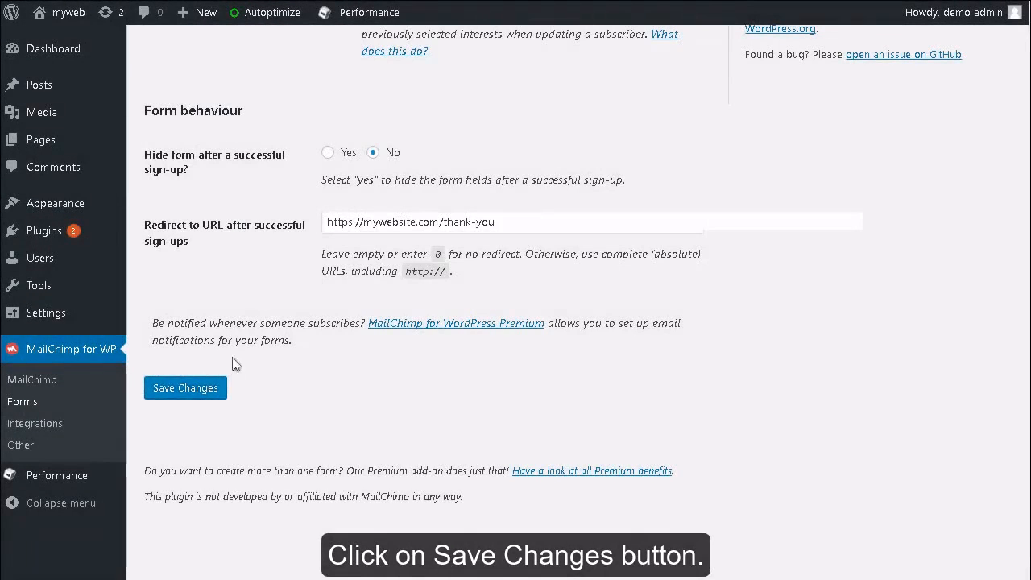
left_click(185, 388)
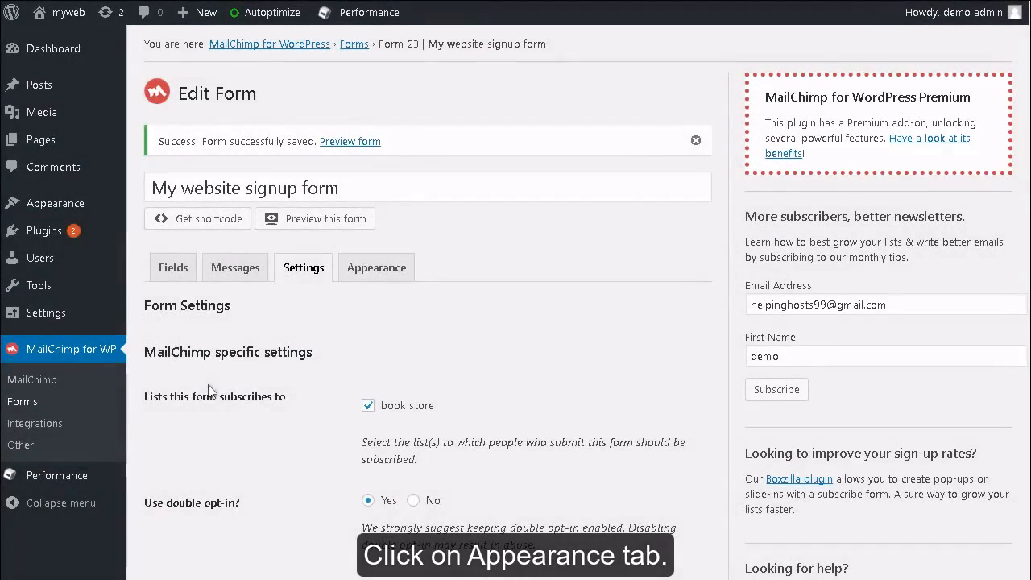
Keep the form style as "Inherit from Twenty Seventeen theme" in the form's appearance settings and save.
left_click(387, 272)
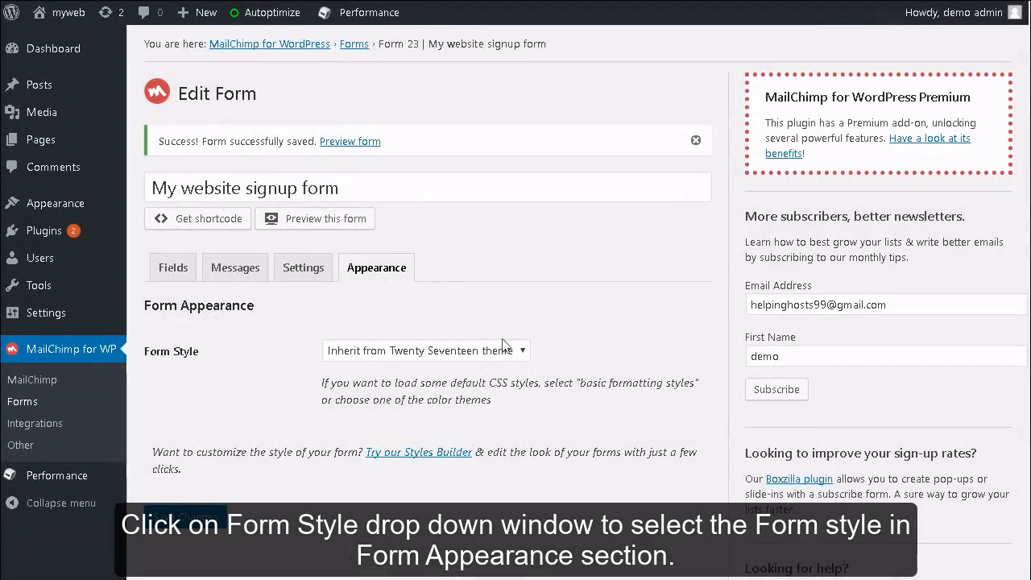
left_click(524, 353)
left_click(525, 353)
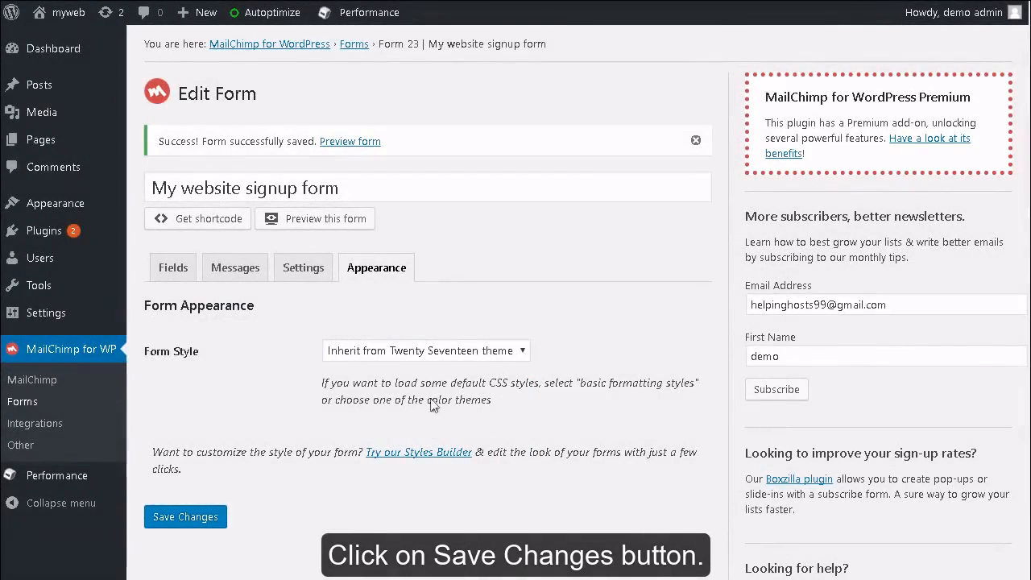
left_click(201, 516)
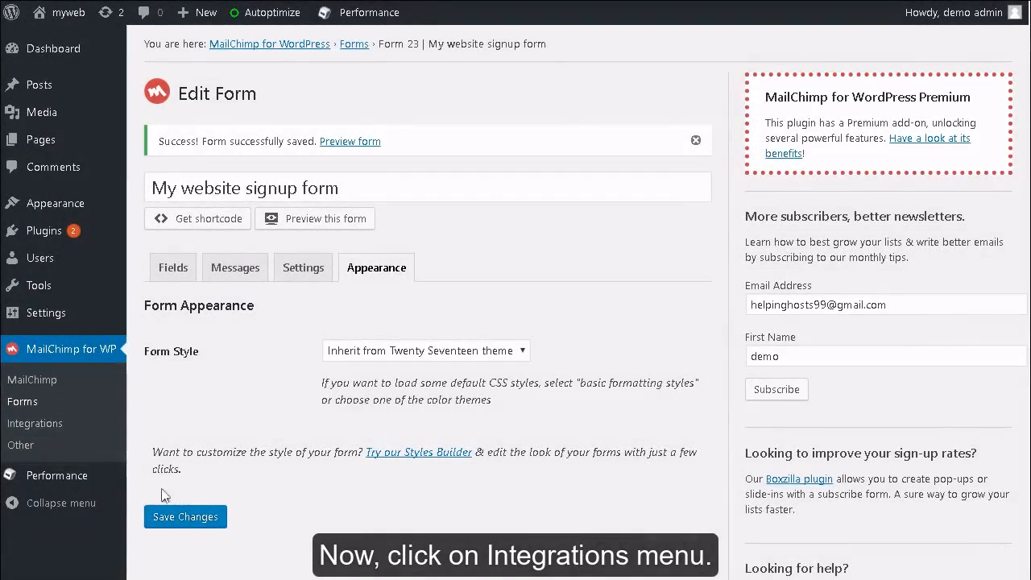
Review the enabled and available integrations of the MailChimp for WordPress plugin.
left_click(53, 425)
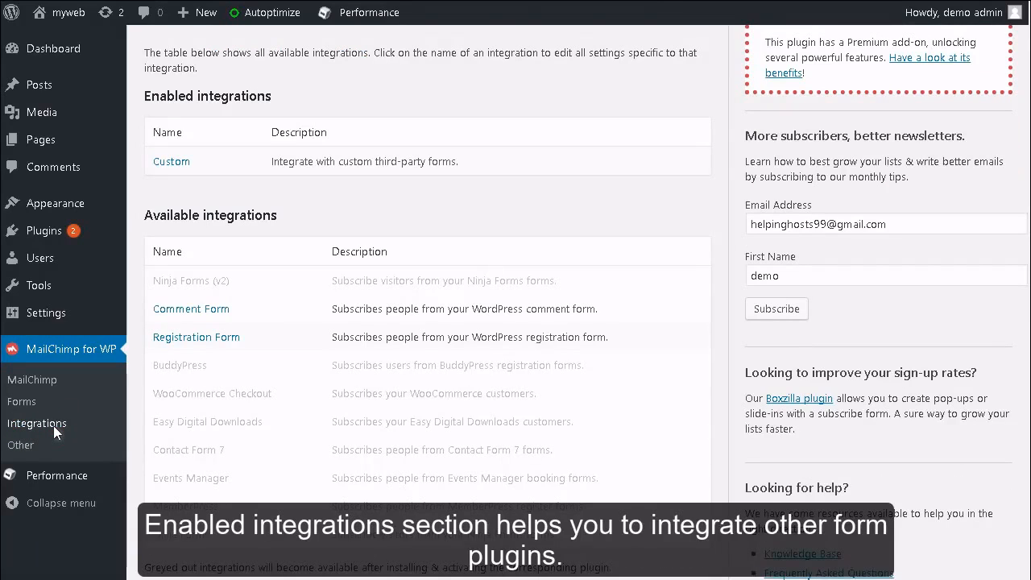
scroll(53, 425, "down", 2)
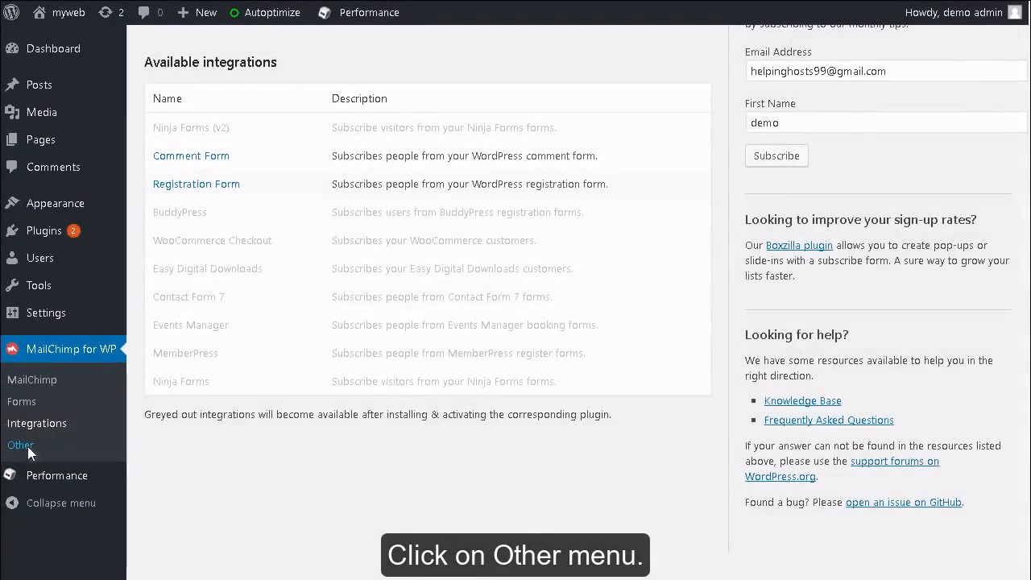
Keep logging at "Errors & warnings only" in the plugin's other settings and save the changes.
left_click(27, 447)
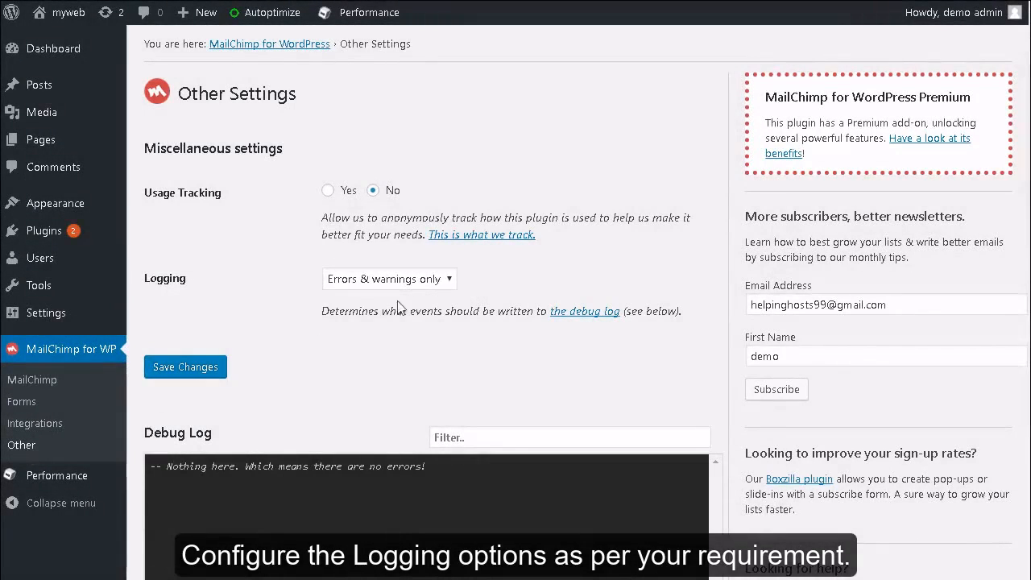
left_click(451, 281)
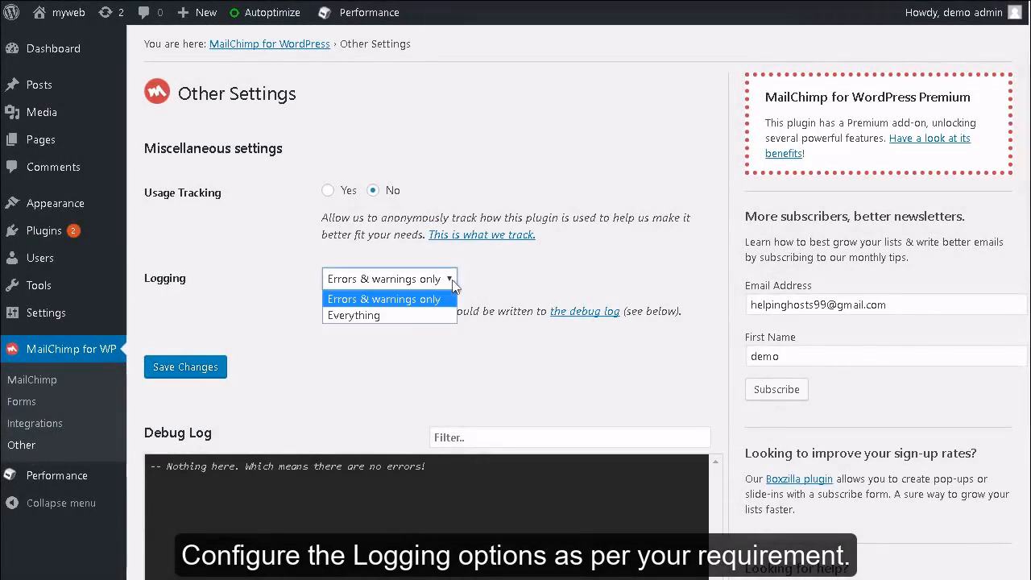
scroll(454, 286, "down", 3)
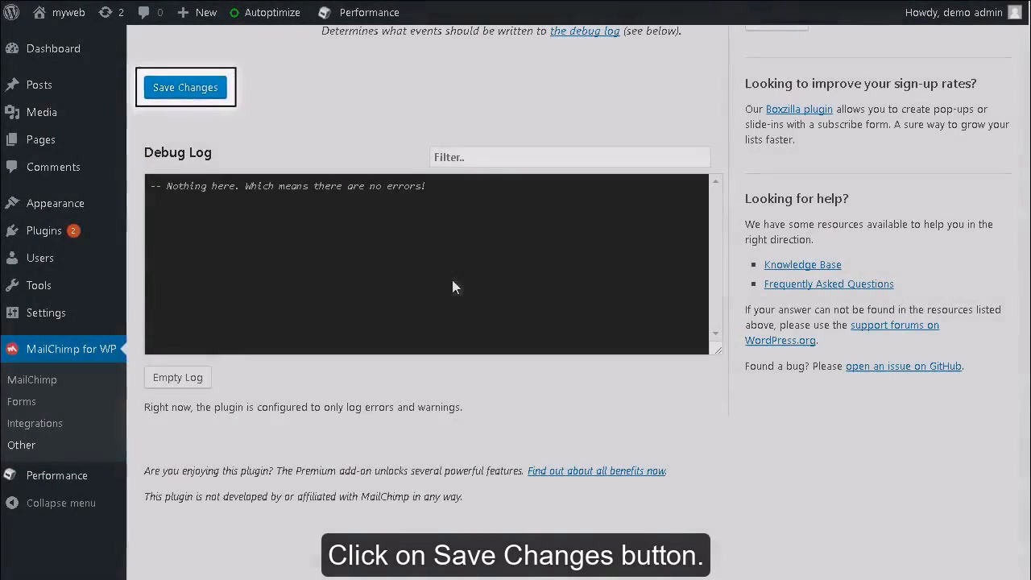
left_click(211, 90)
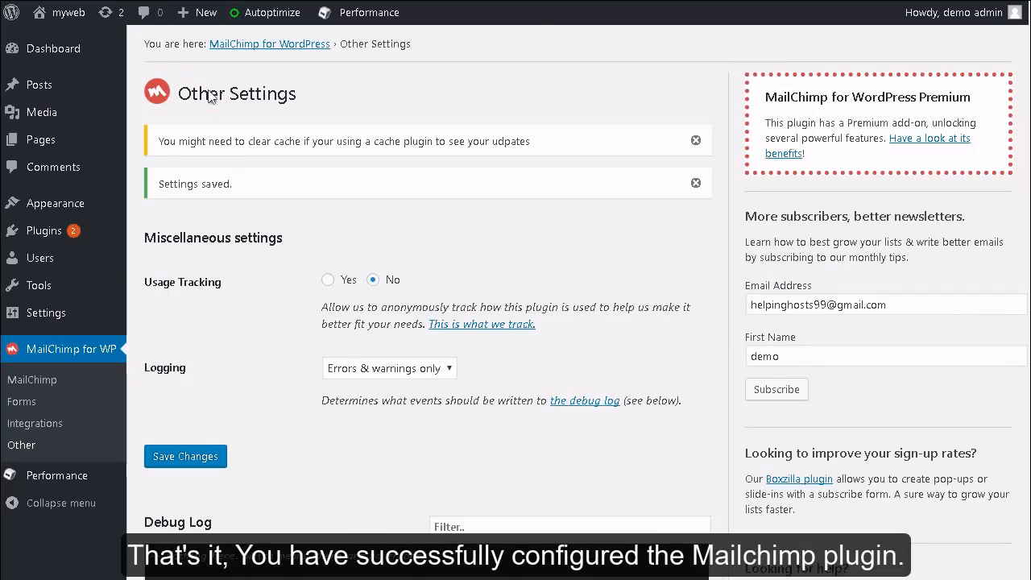